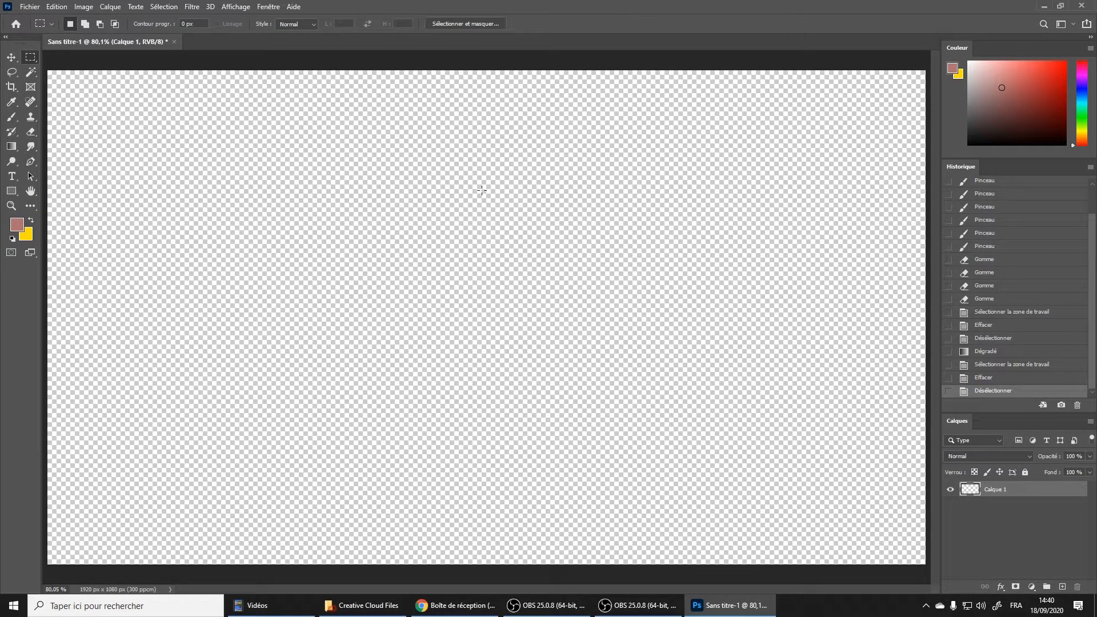
Fill the transparent canvas with a diagonal black, yellow, blue and orange gradient
left_click(12, 147)
left_click_drag(65, 81, 884, 519)
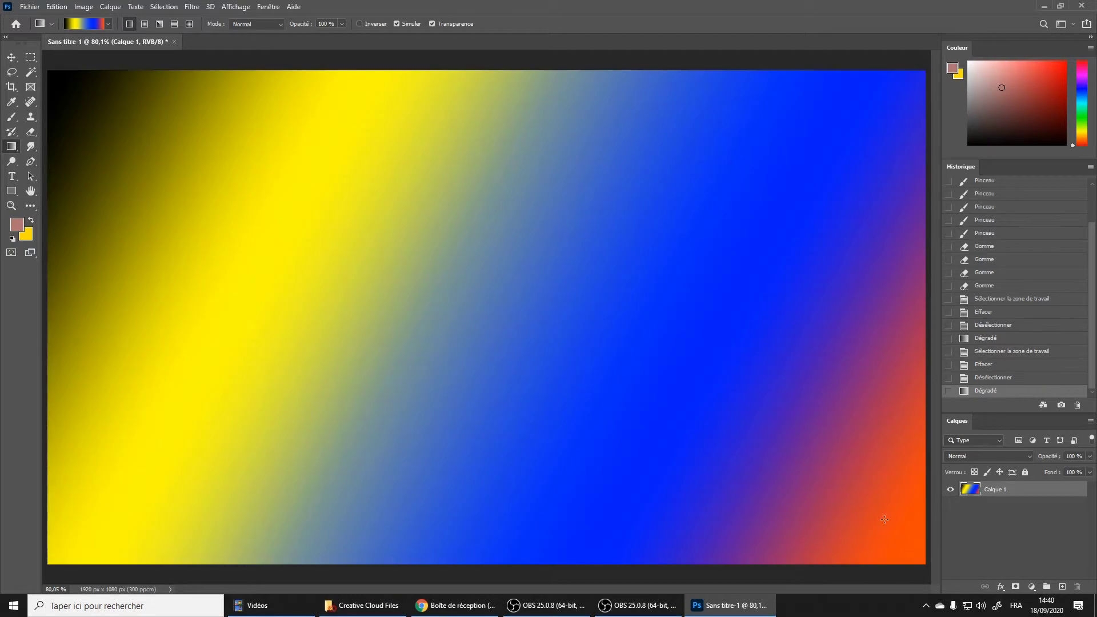
left_click(12, 88)
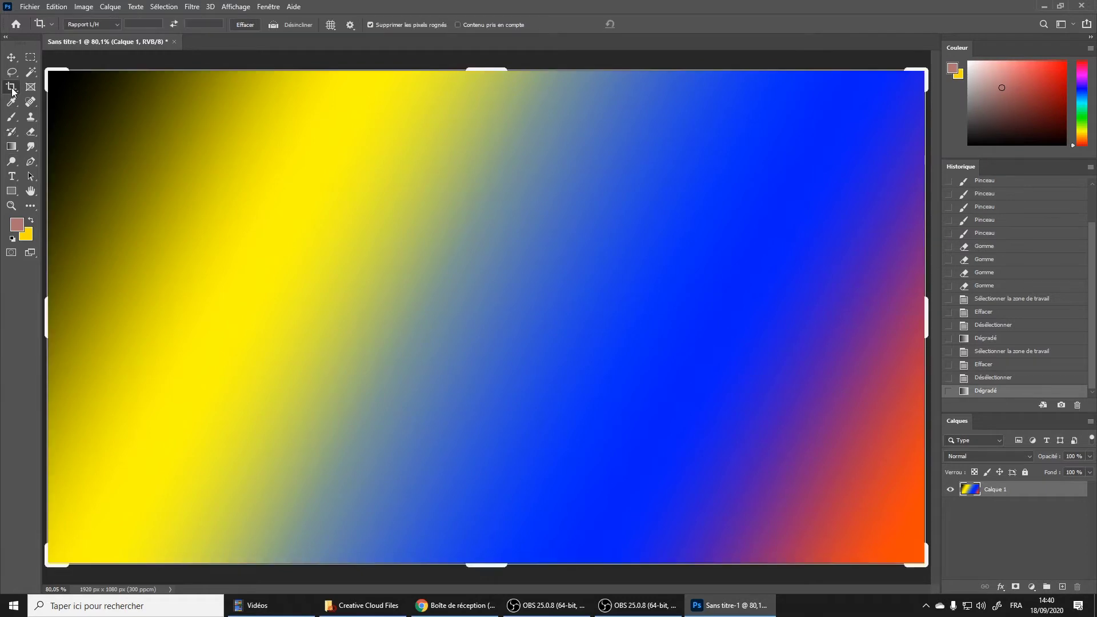
Crop the gradient to an 843 × 1055 px portrait showing yellow with blue at lower right
mouse_move(49, 70)
left_mouse_down()
mouse_move(127, 114)
mouse_move(174, 97)
left_mouse_up()
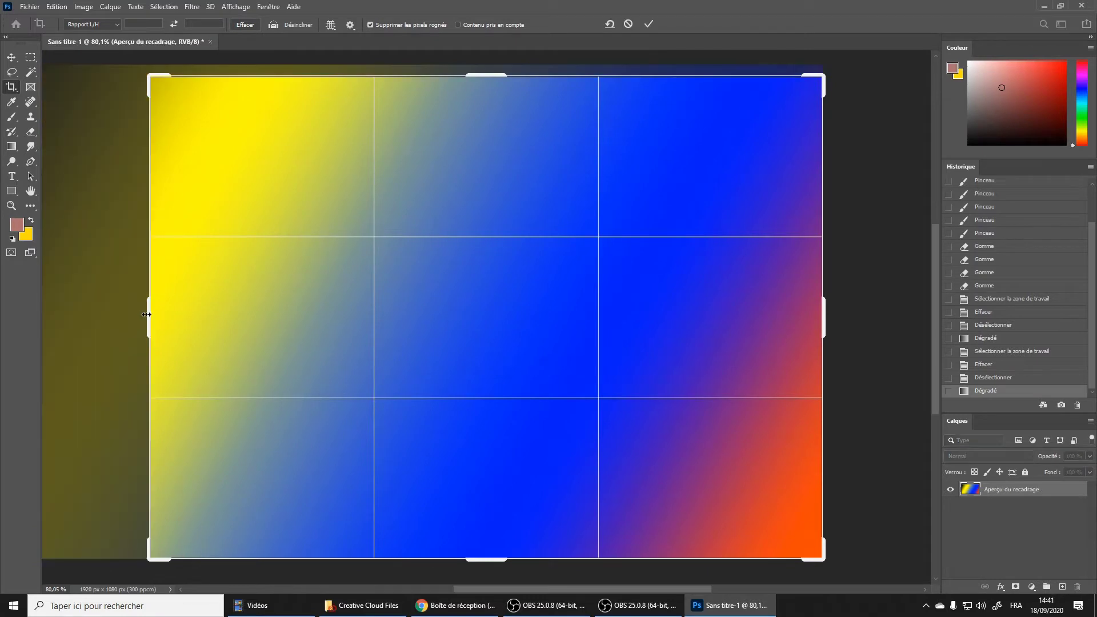
mouse_move(145, 314)
left_mouse_down()
mouse_move(396, 307)
mouse_move(316, 303)
left_mouse_up()
left_click_drag(752, 306, 711, 302)
mouse_move(485, 337)
left_mouse_down()
mouse_move(495, 346)
mouse_move(547, 296)
left_mouse_up()
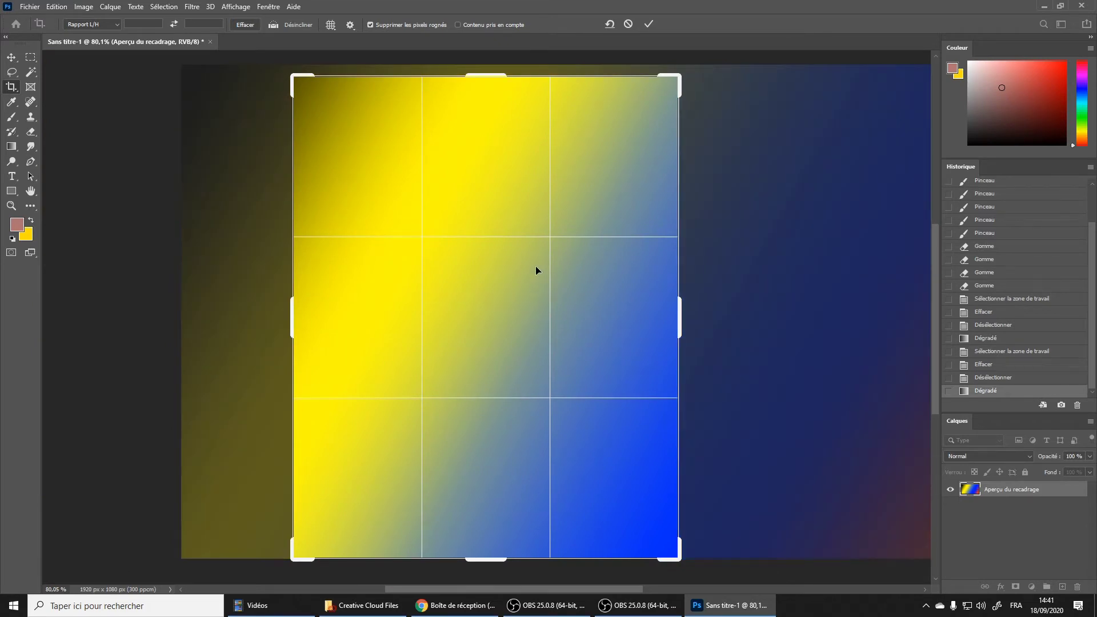
mouse_move(536, 266)
left_mouse_down()
mouse_move(601, 277)
mouse_move(595, 264)
mouse_move(614, 286)
mouse_move(636, 289)
mouse_move(582, 283)
left_mouse_up()
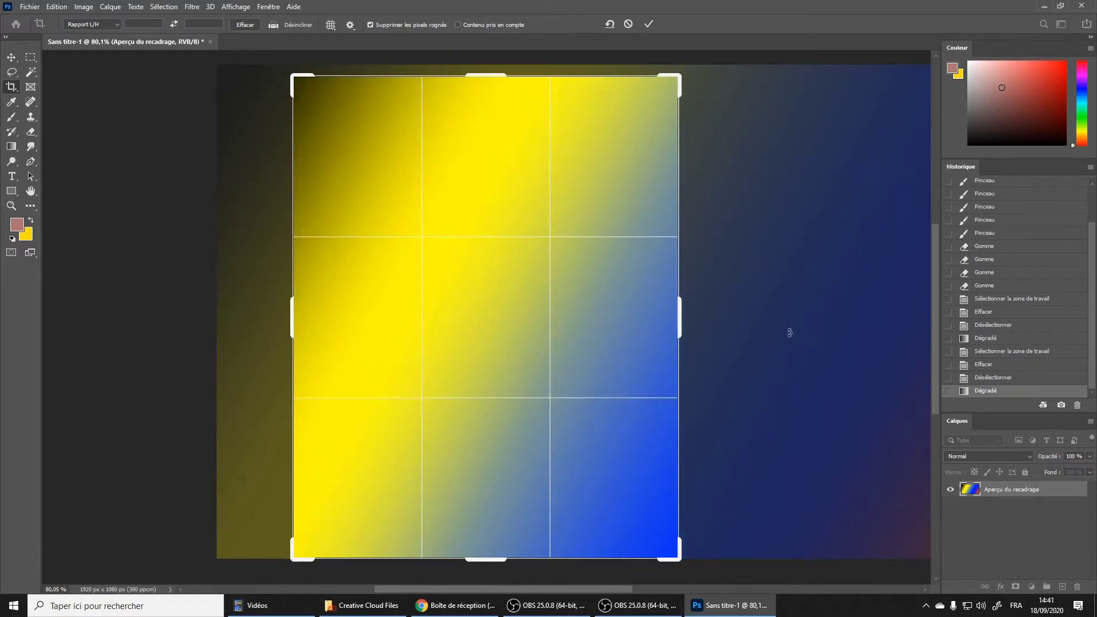
key("Return")
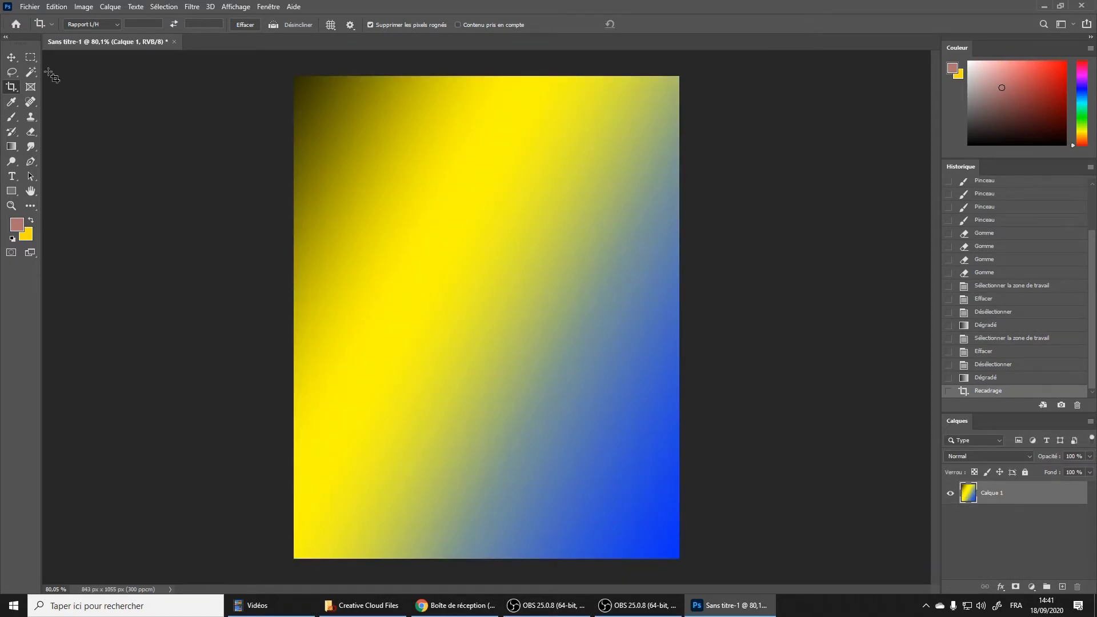
Undo the portrait crop, apply a 45° rotated crop of the yellow area, then undo it
key("ctrl+z")
left_click_drag(221, 164, 406, 296)
mouse_move(621, 340)
left_mouse_down()
mouse_move(617, 280)
mouse_move(615, 358)
mouse_move(549, 377)
mouse_move(602, 355)
mouse_move(596, 305)
mouse_move(569, 250)
left_mouse_up()
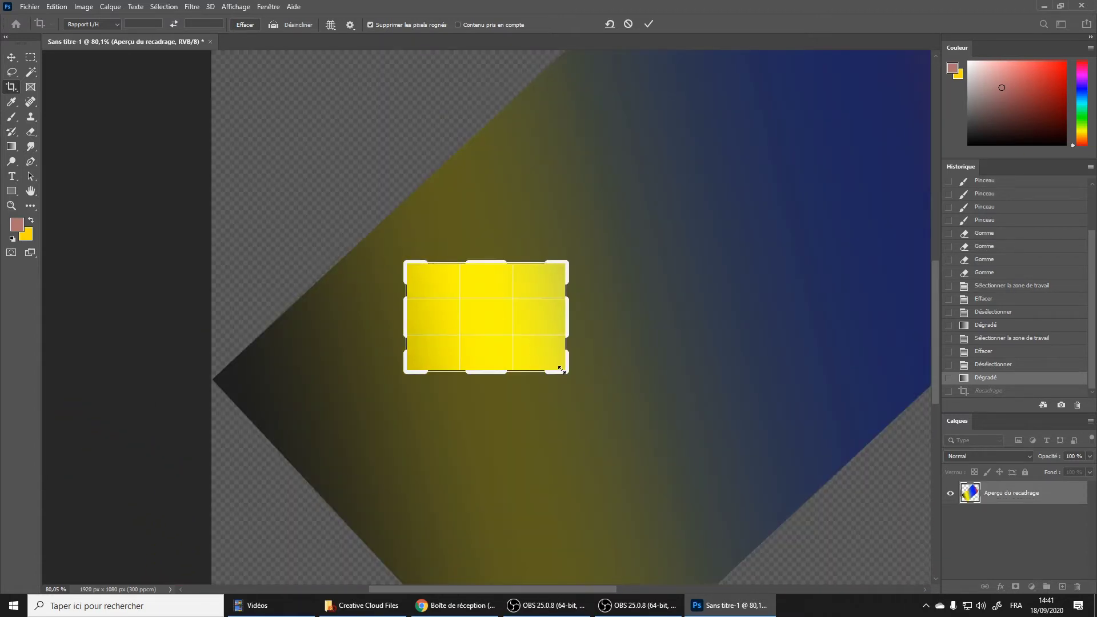
mouse_move(569, 372)
left_mouse_down()
mouse_move(668, 408)
mouse_move(676, 437)
left_mouse_up()
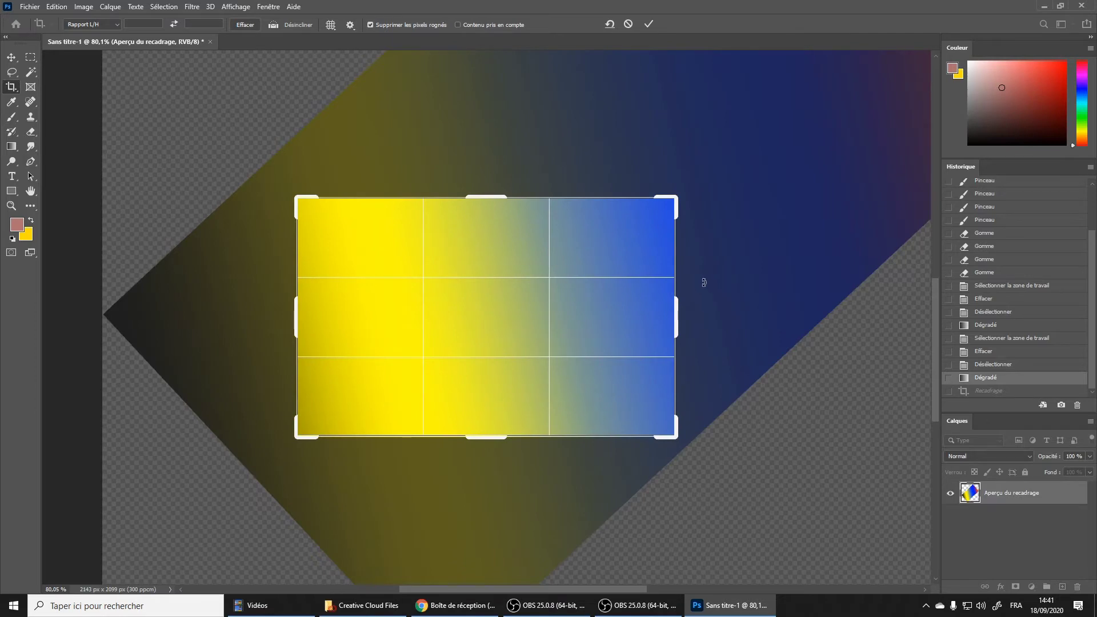
key("Return")
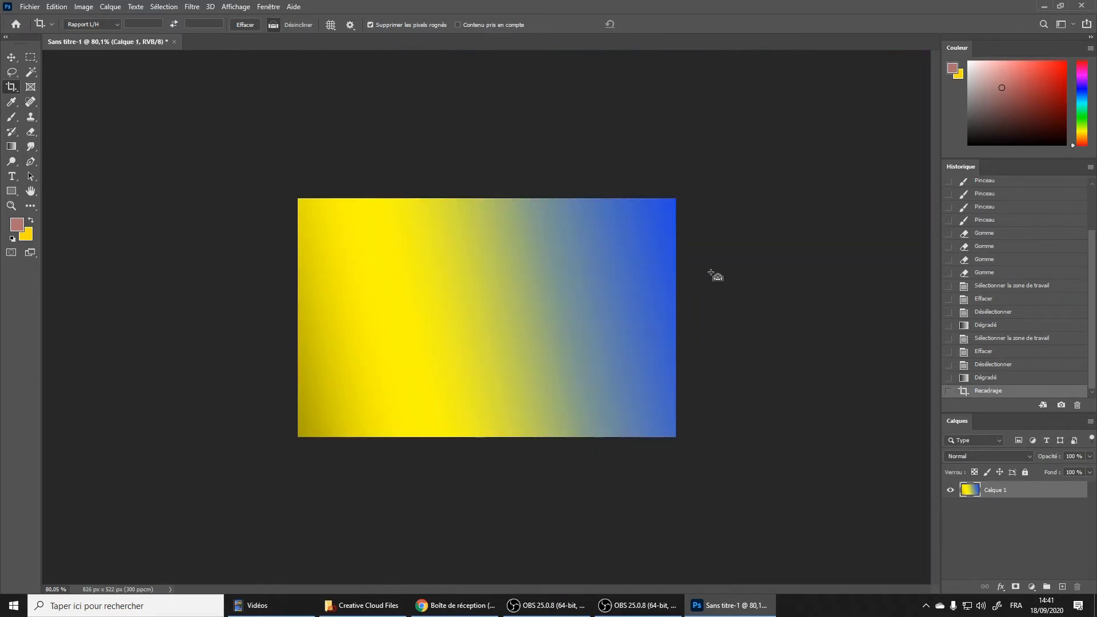
key("ctrl+z")
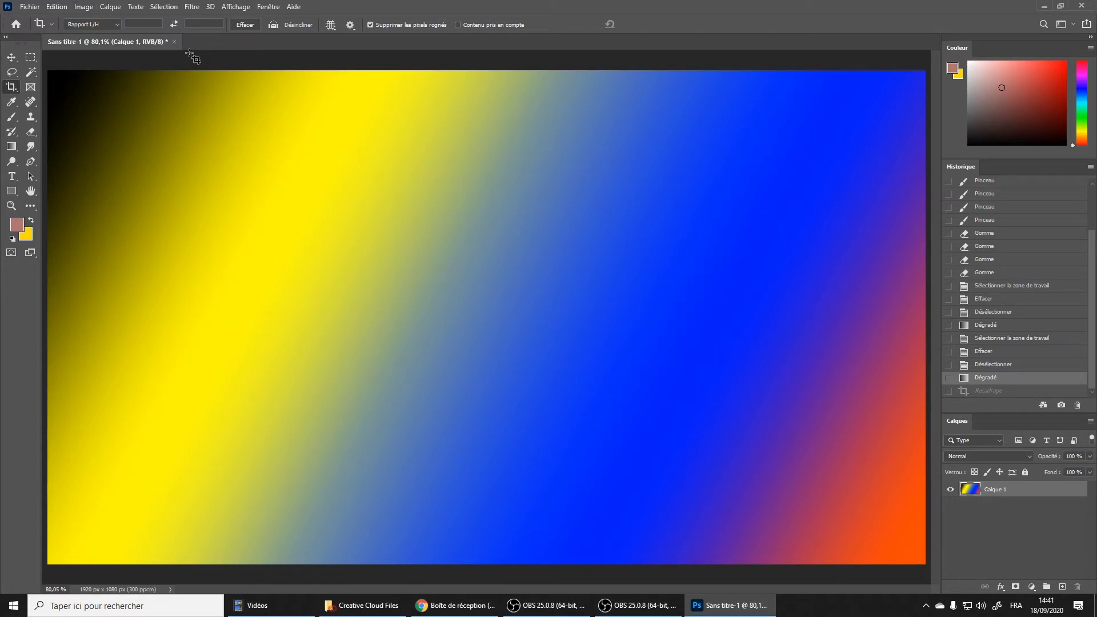
left_click(83, 8)
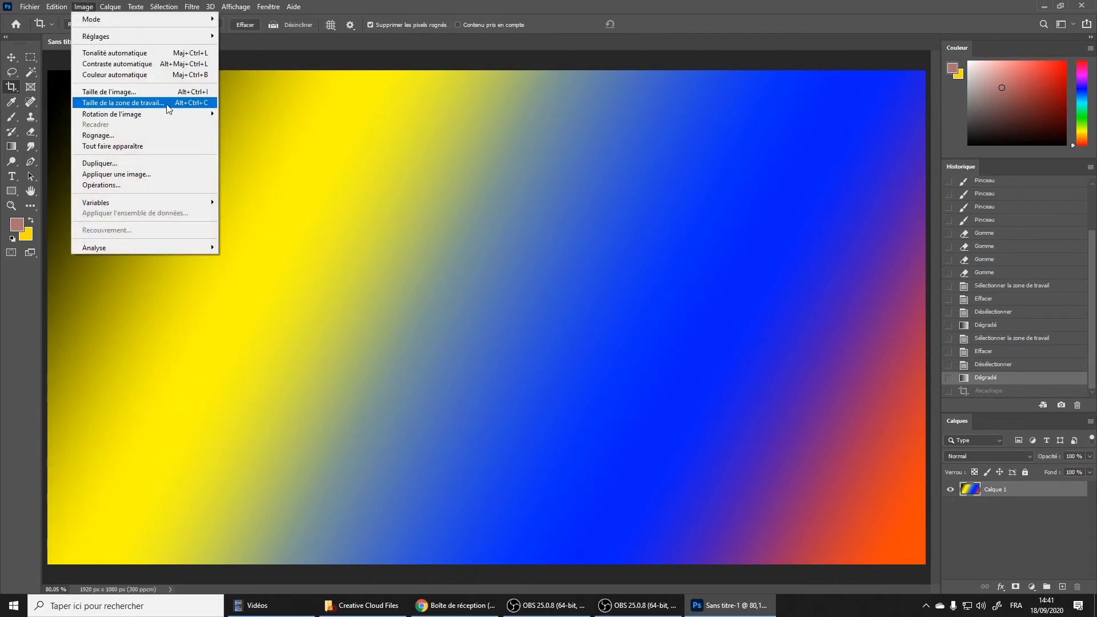
left_click(170, 106)
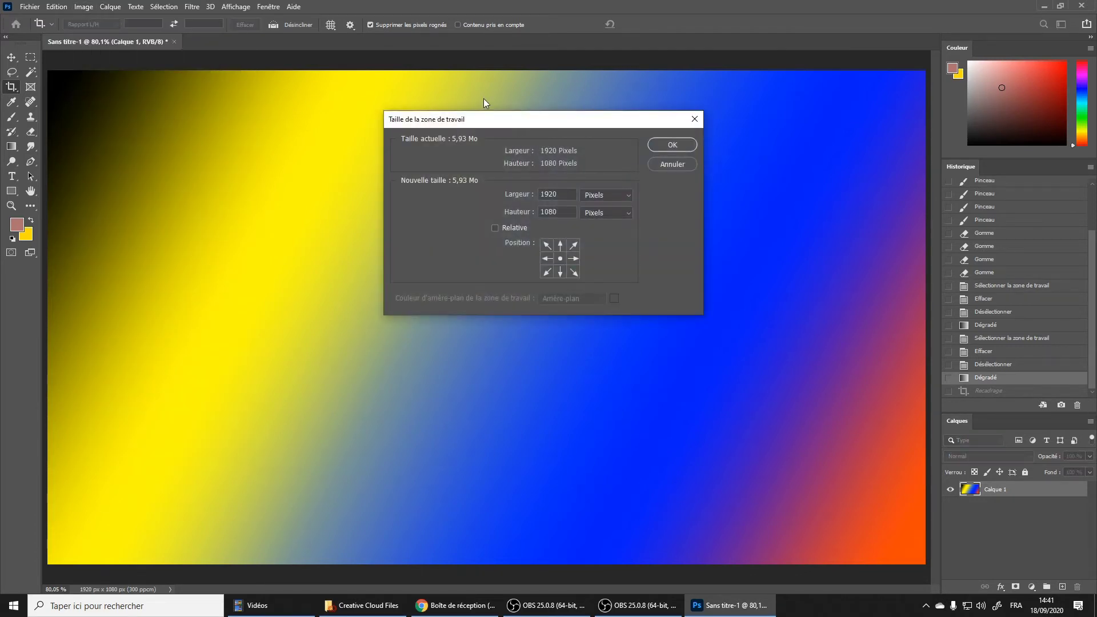
left_click_drag(516, 118, 484, 154)
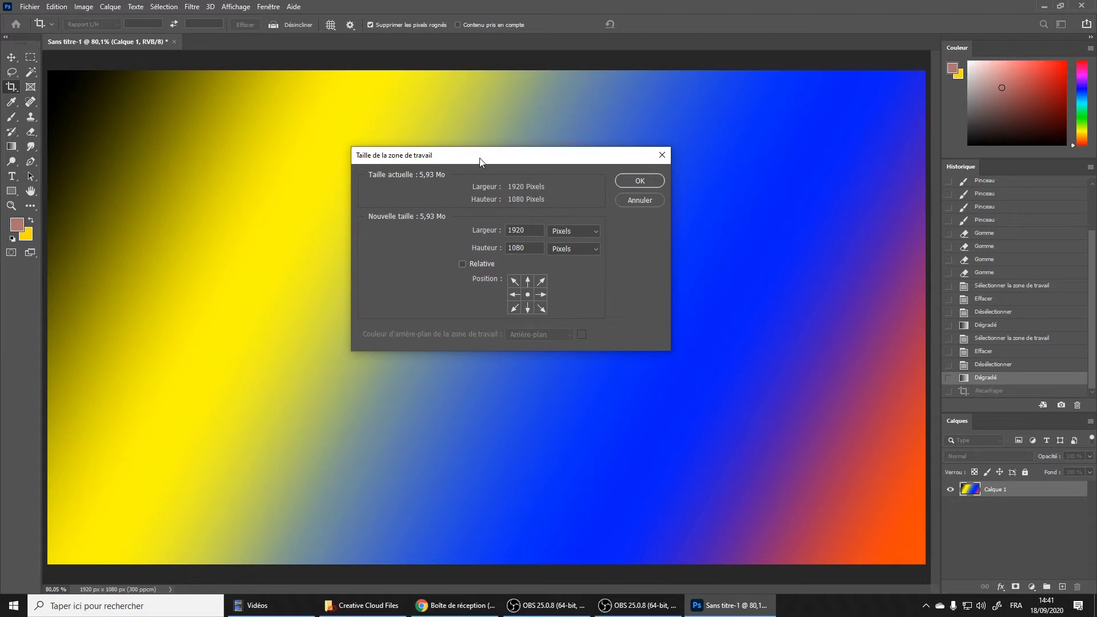
left_click_drag(537, 232, 509, 232)
key("Tab")
left_click(570, 229)
left_click_drag(532, 231, 454, 227)
type("900")
left_click(643, 180)
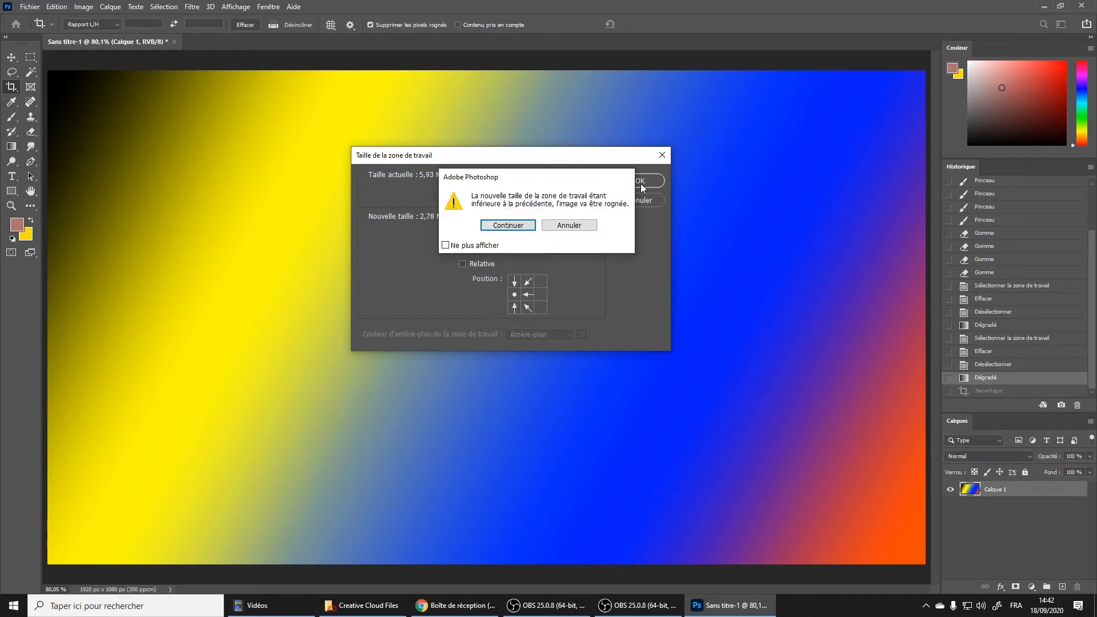
left_click(510, 227)
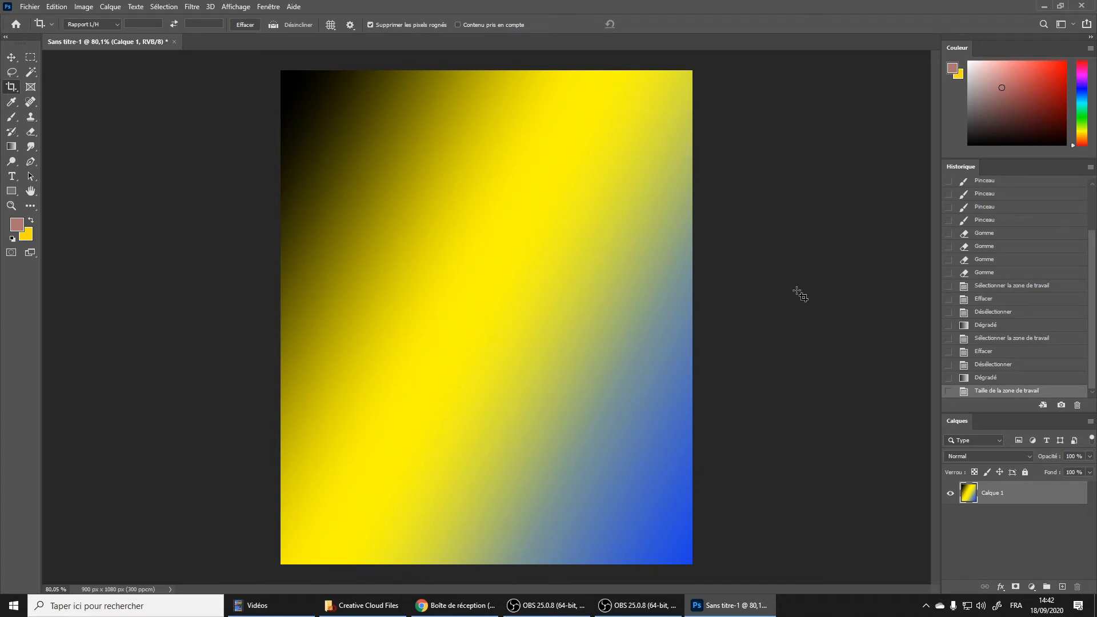
left_click(997, 378)
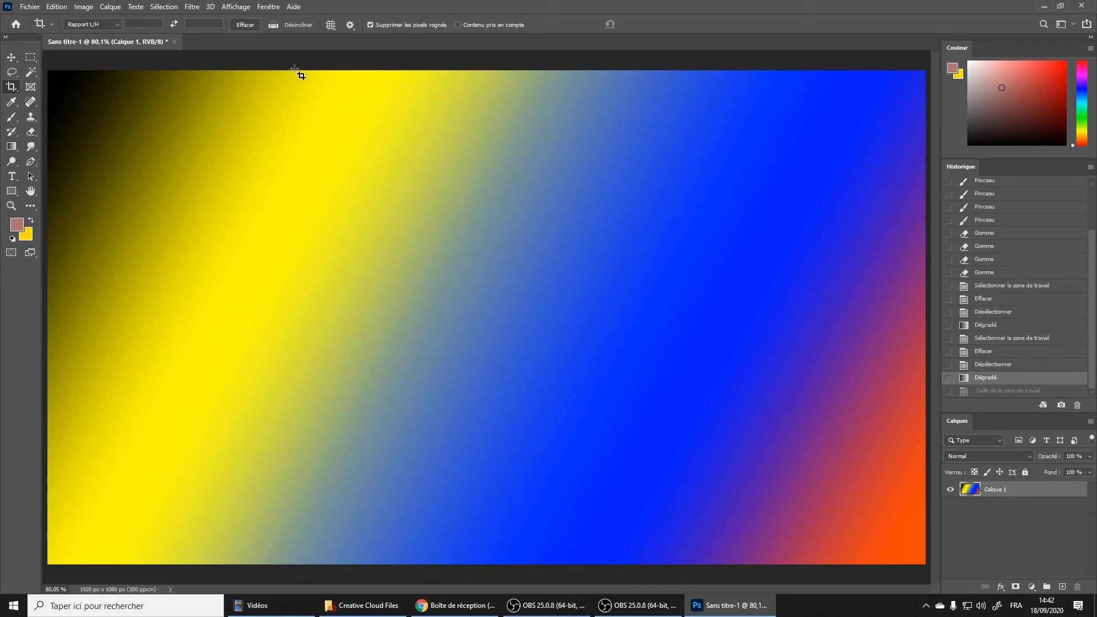
In Image Size, switch the units to pixels and enter a 560 px height
left_click(86, 7)
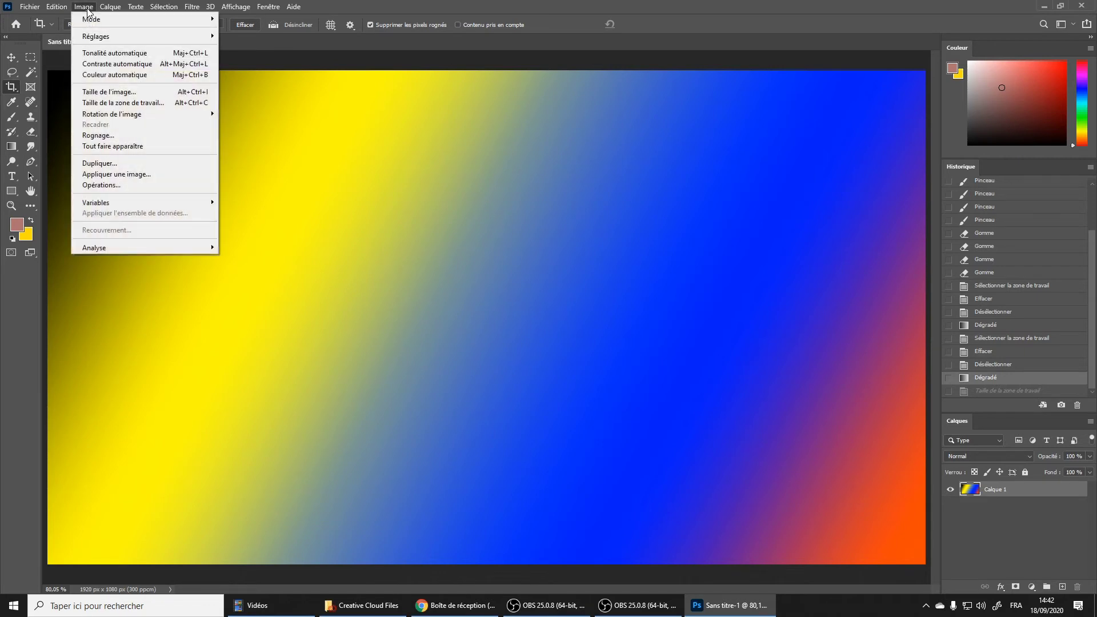
left_click(125, 90)
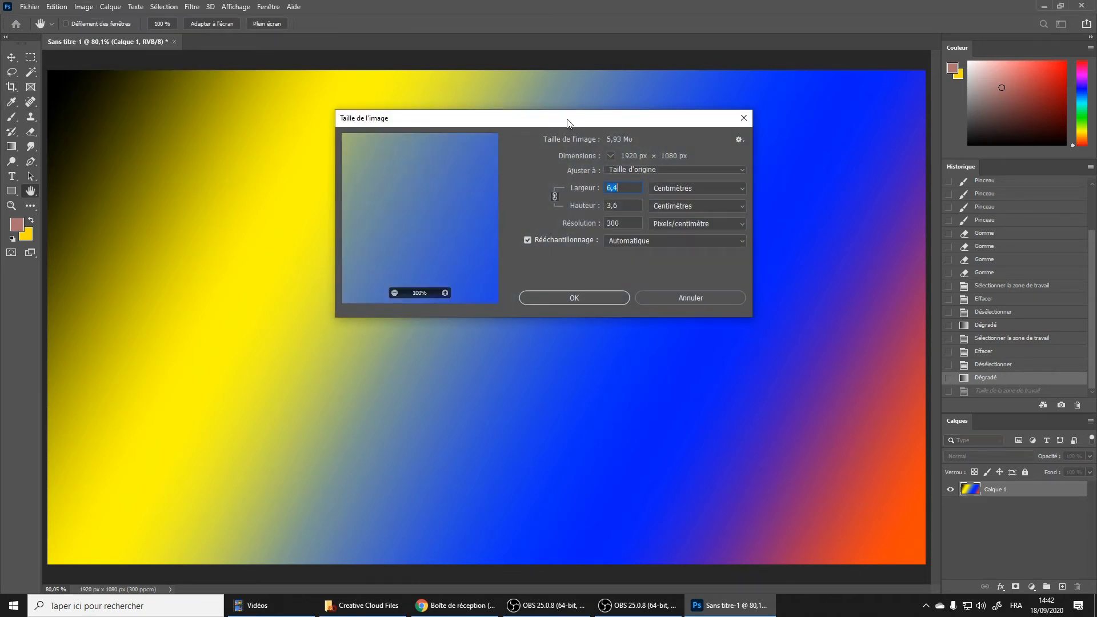
left_click_drag(568, 122, 556, 161)
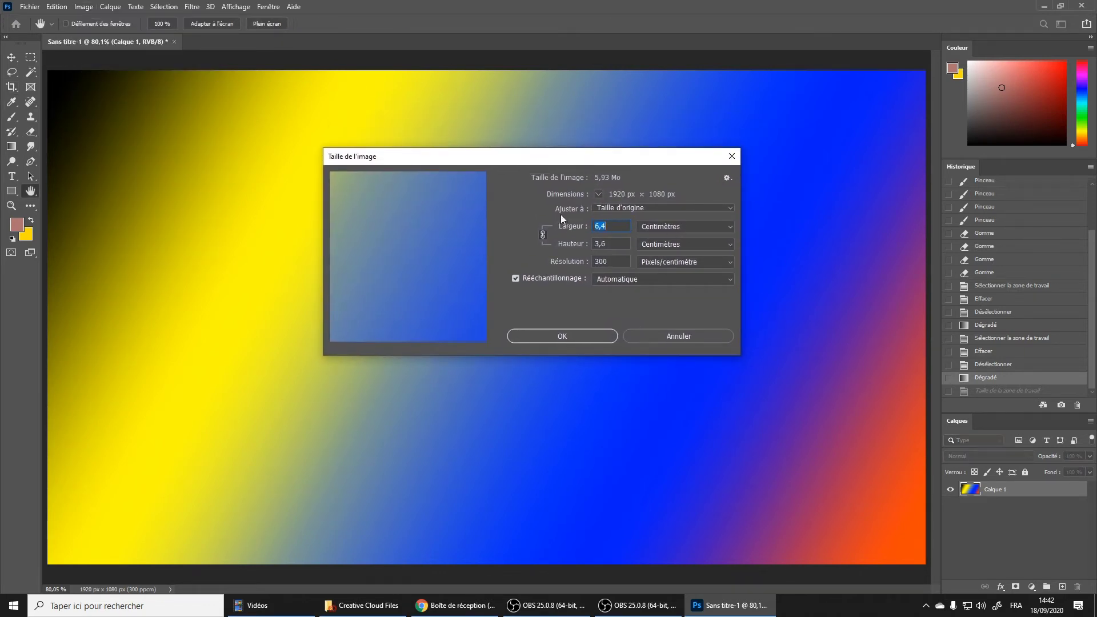
left_click(676, 229)
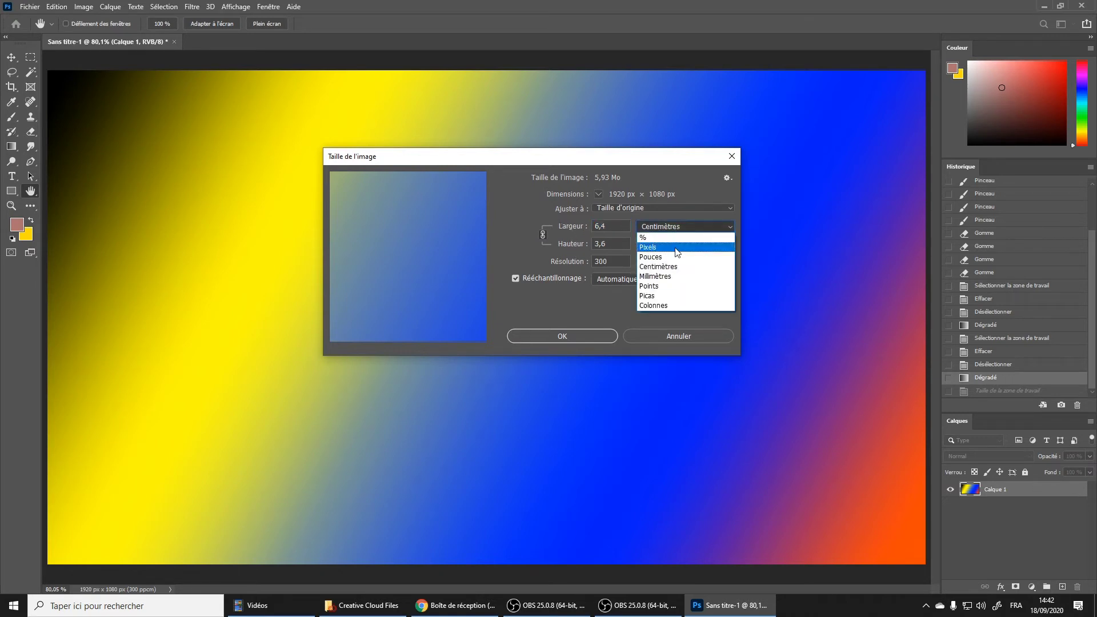
left_click(678, 247)
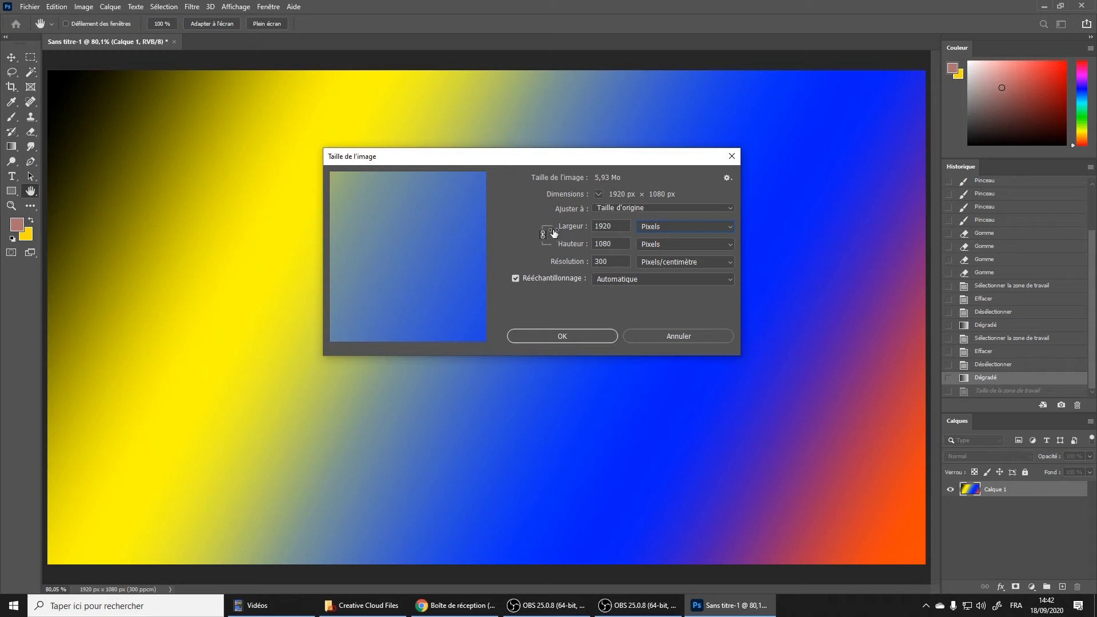
key("Tab")
key("Tab")
type("560")
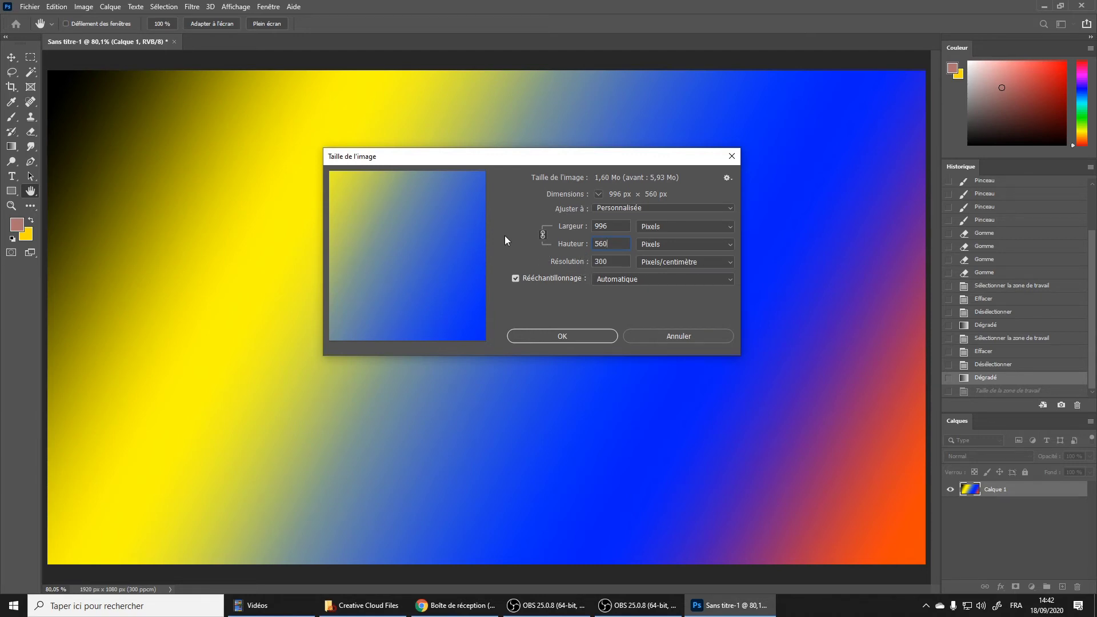
Reset to the original size with linked proportions and resize to 996 × 560 px
left_click(543, 237)
left_click(609, 227)
left_click(543, 235)
type("1920")
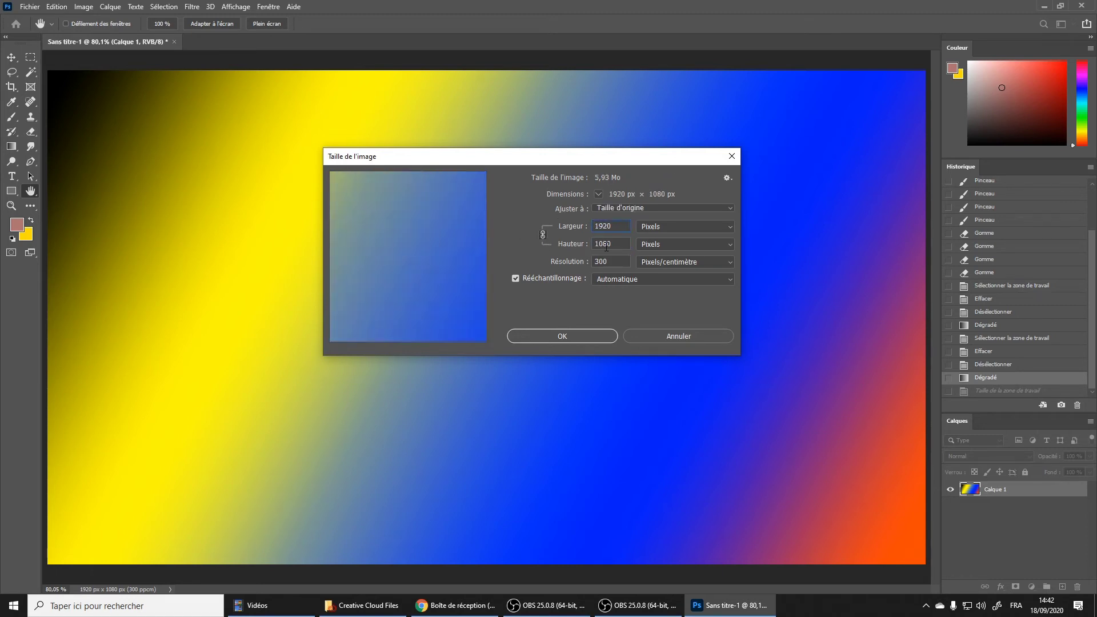
type("560")
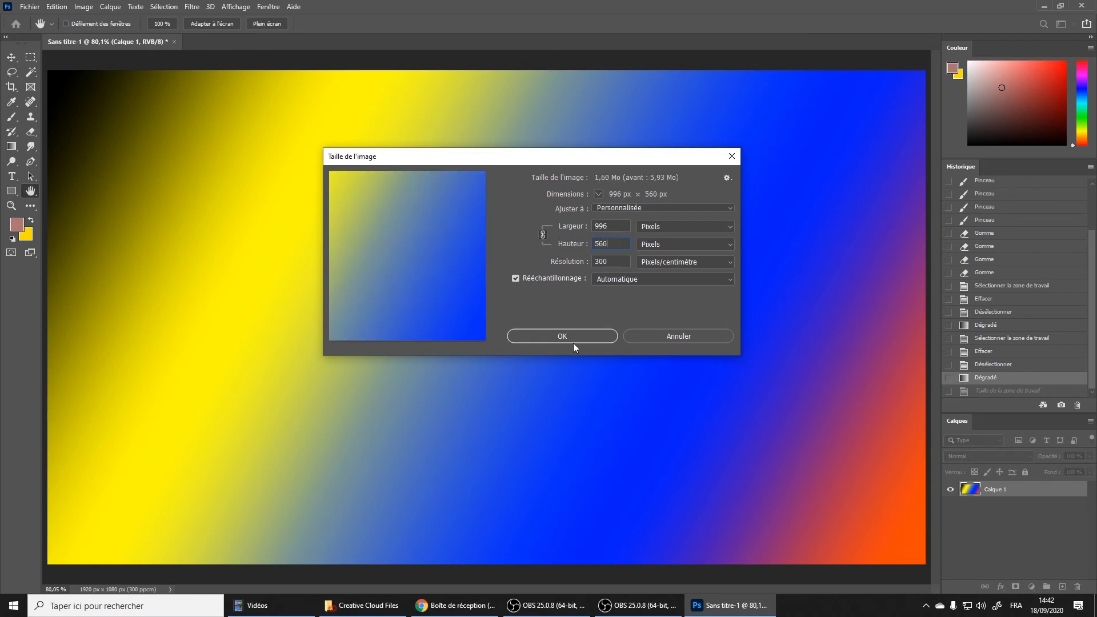
left_click(566, 338)
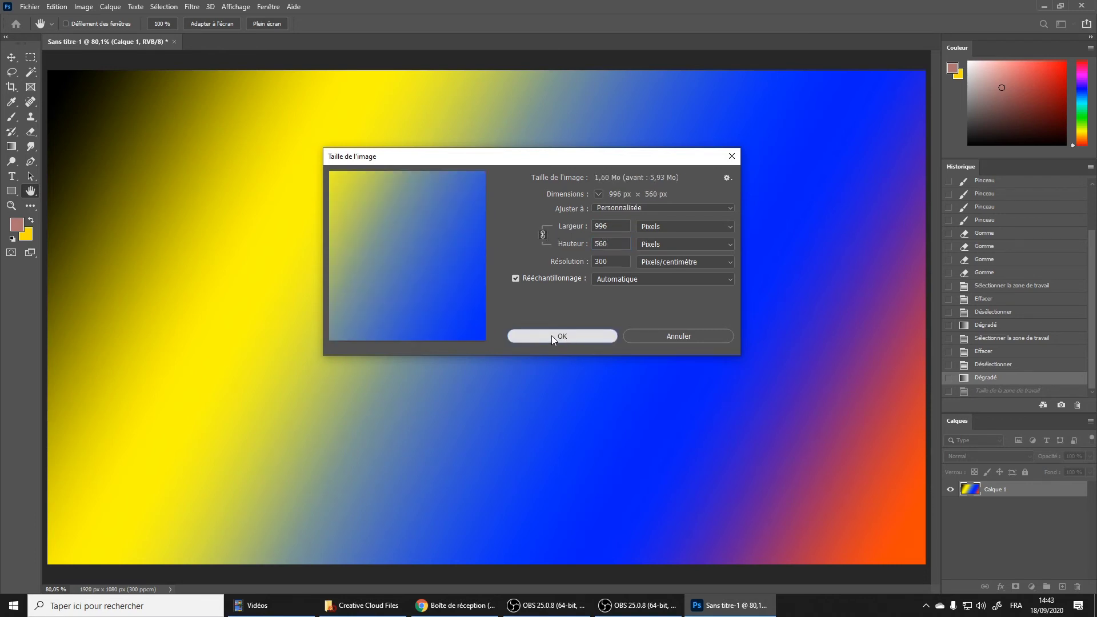
key("c")
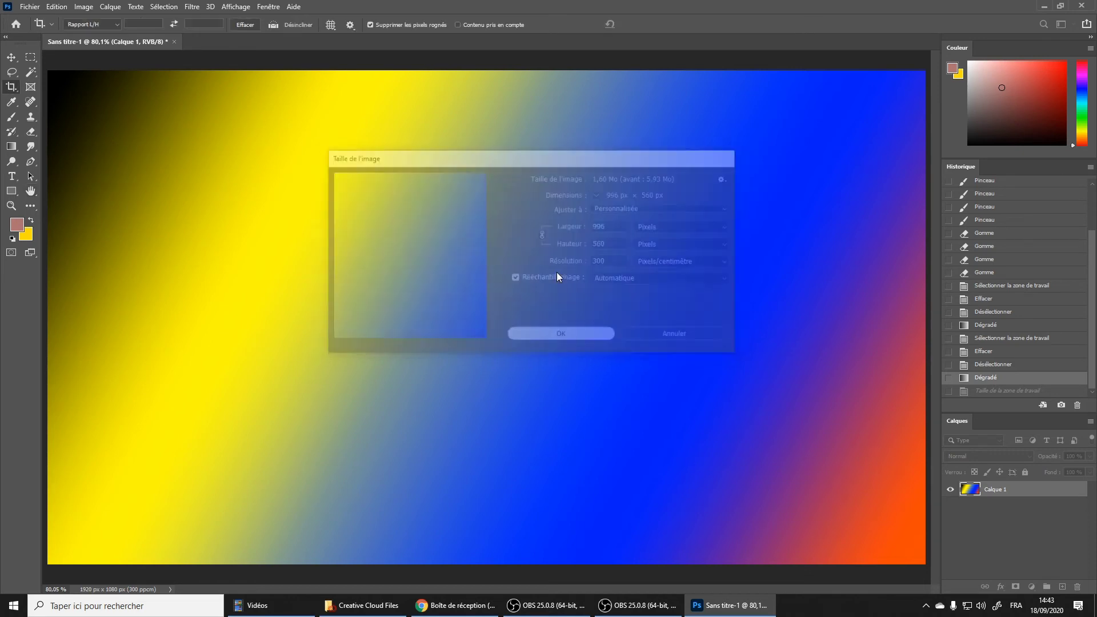
key("Return")
View the 996 × 560 gradient at 100%, then 200%, then back at 100%
left_click(11, 206)
right_click(490, 297)
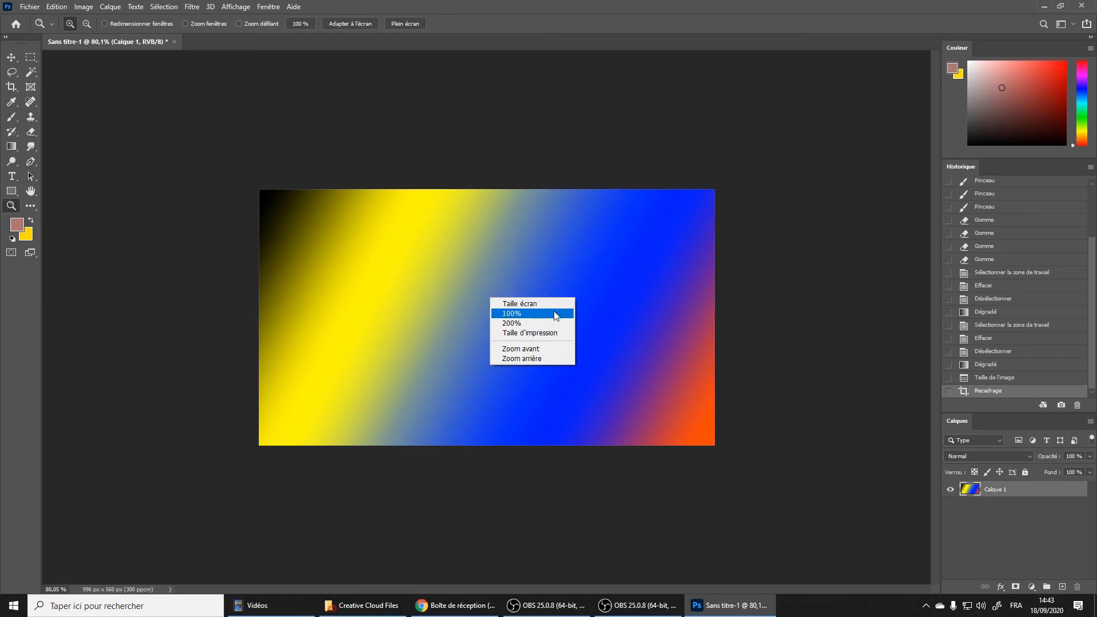
left_click(554, 313)
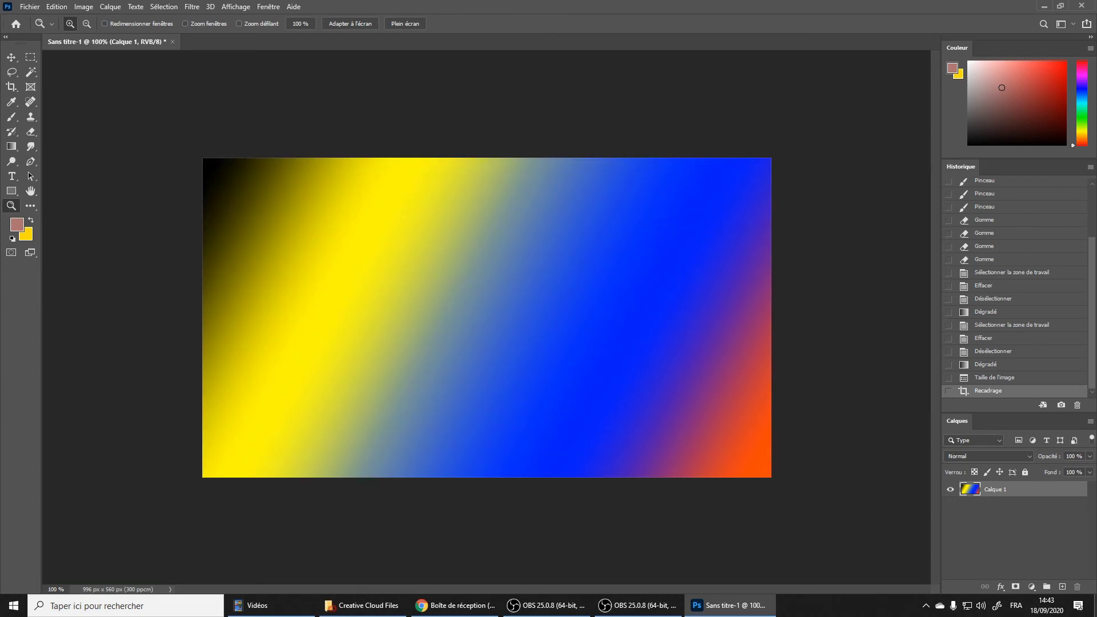
left_click(1079, 605)
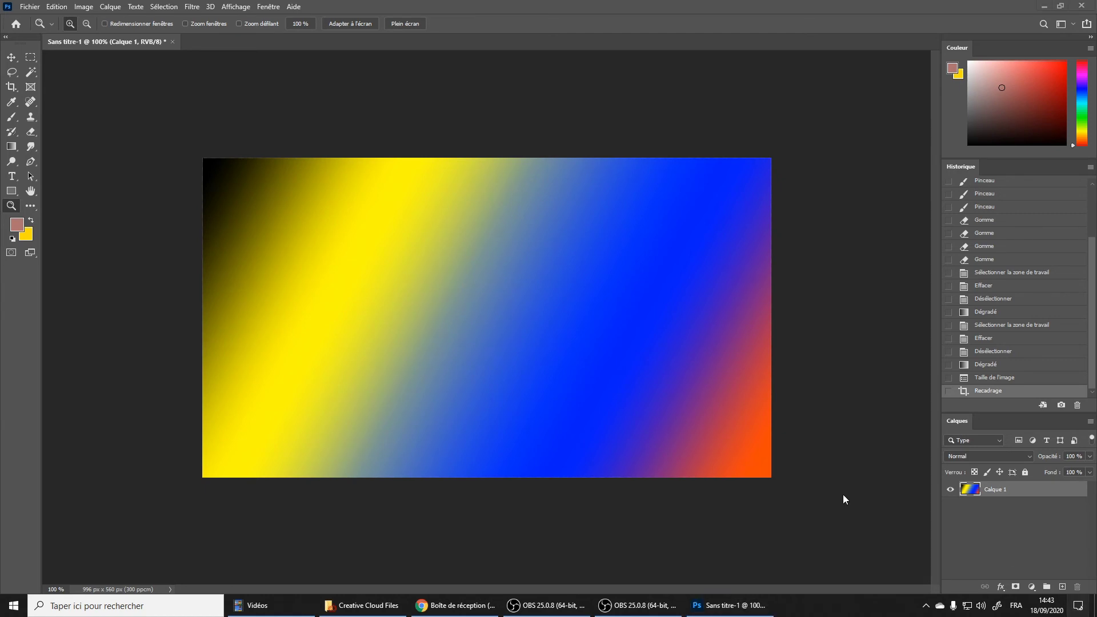
left_click(615, 384)
left_click(586, 330)
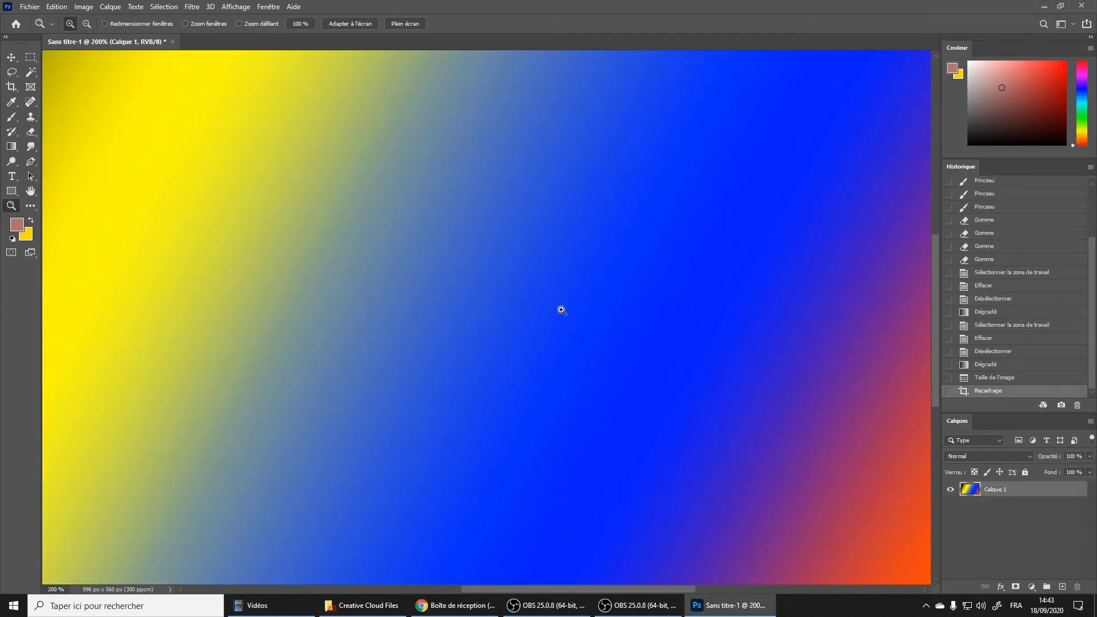
right_click(590, 284)
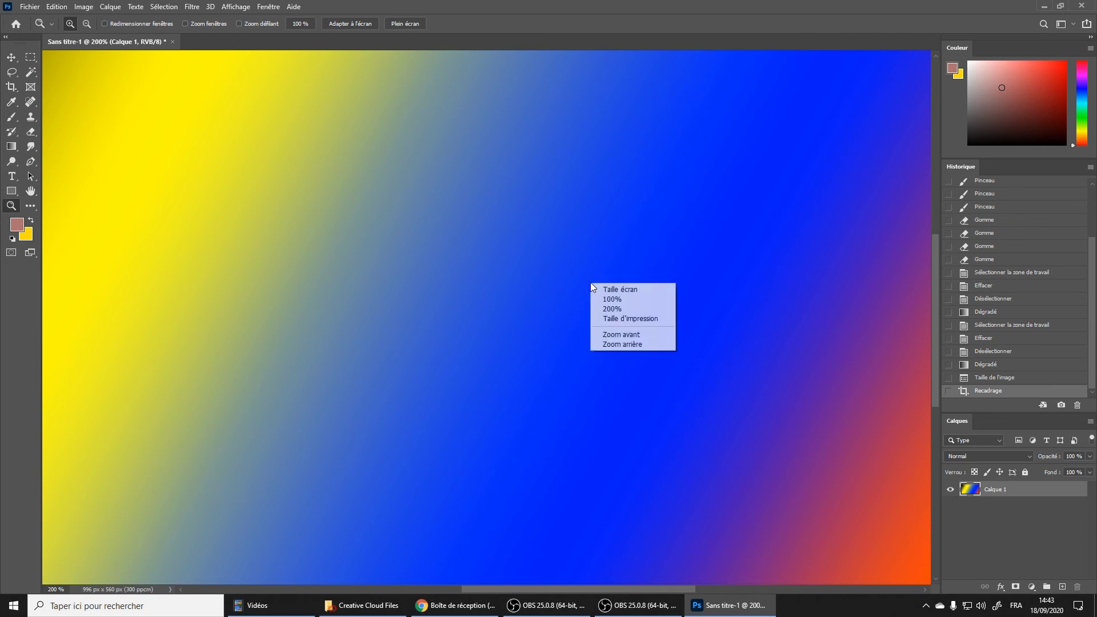
left_click(635, 298)
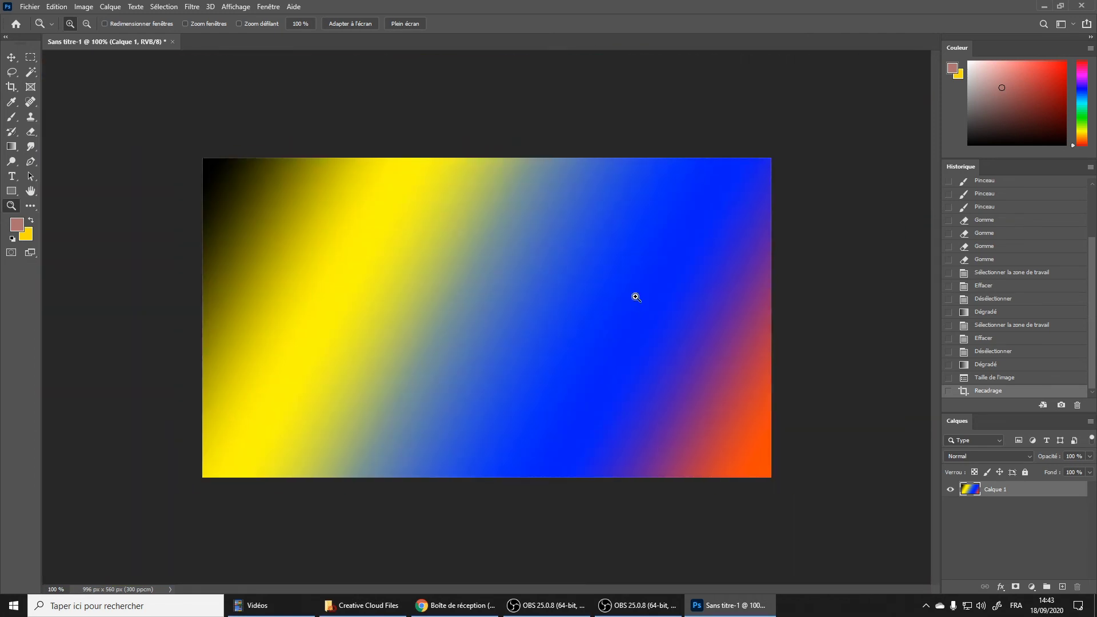
Resize the image to 200 × 560 px with proportions unlinked, then zoom in on the strip
left_click(83, 6)
left_click(145, 92)
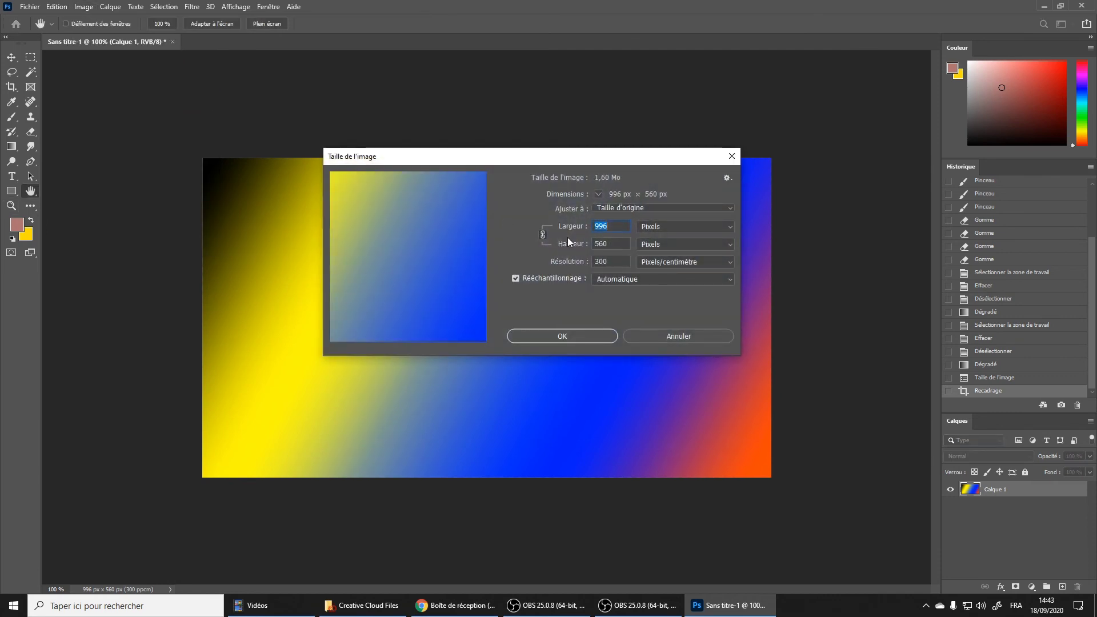
left_click(543, 235)
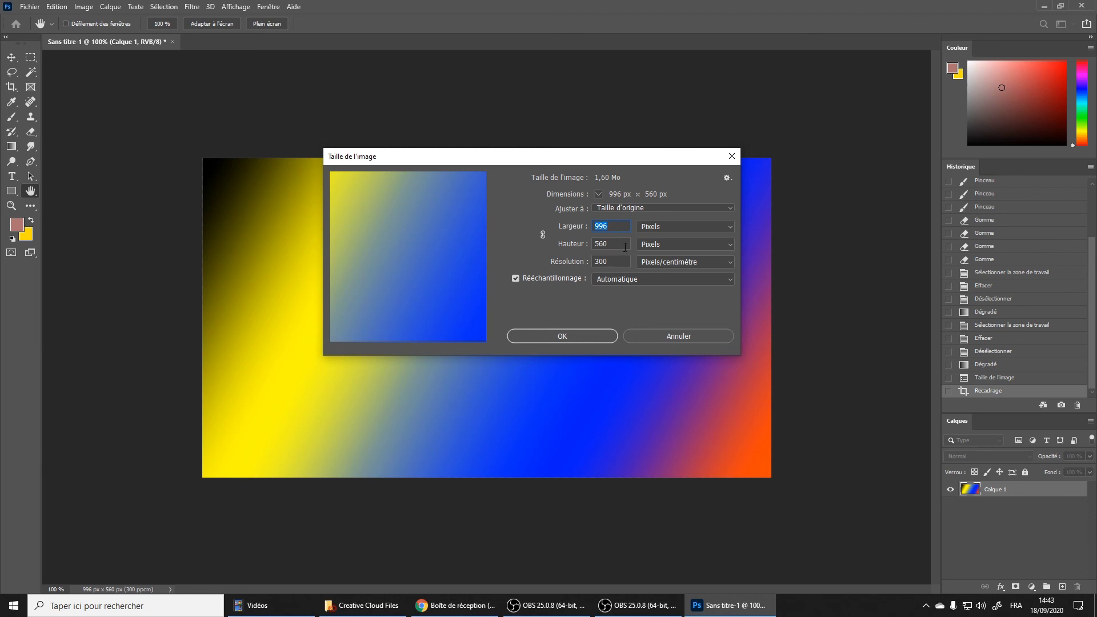
type("3")
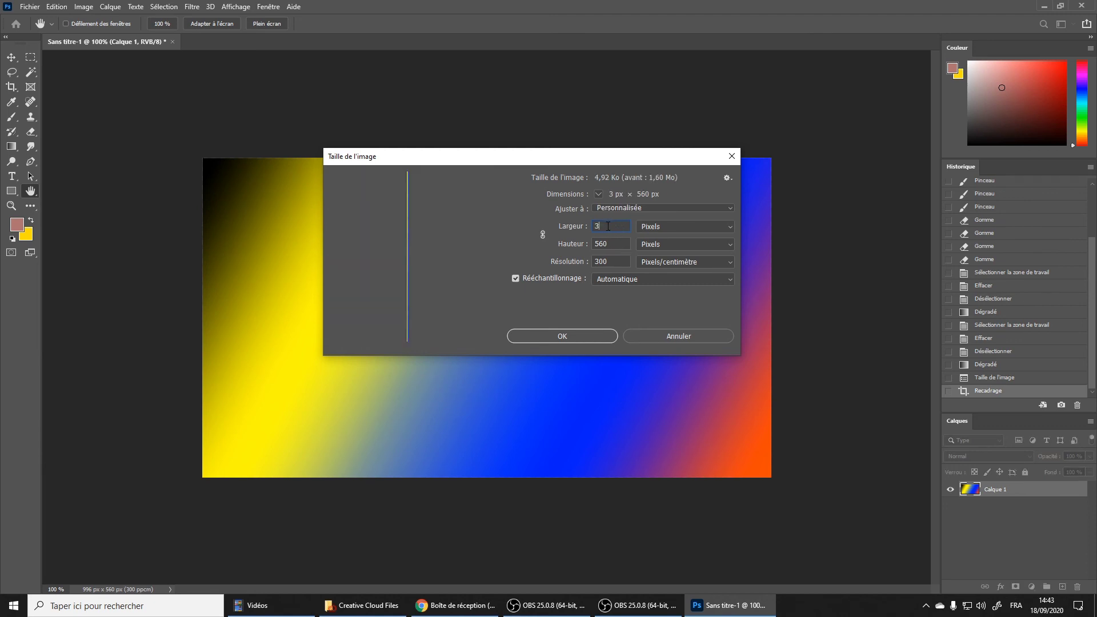
type("200")
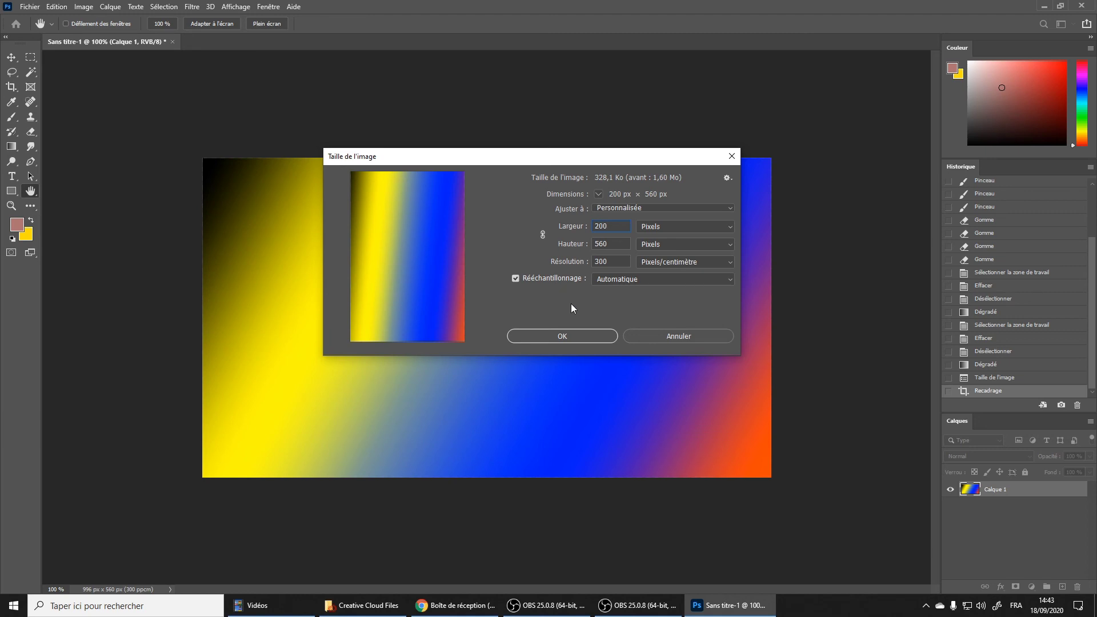
left_click(559, 335)
key("z")
left_click(497, 302)
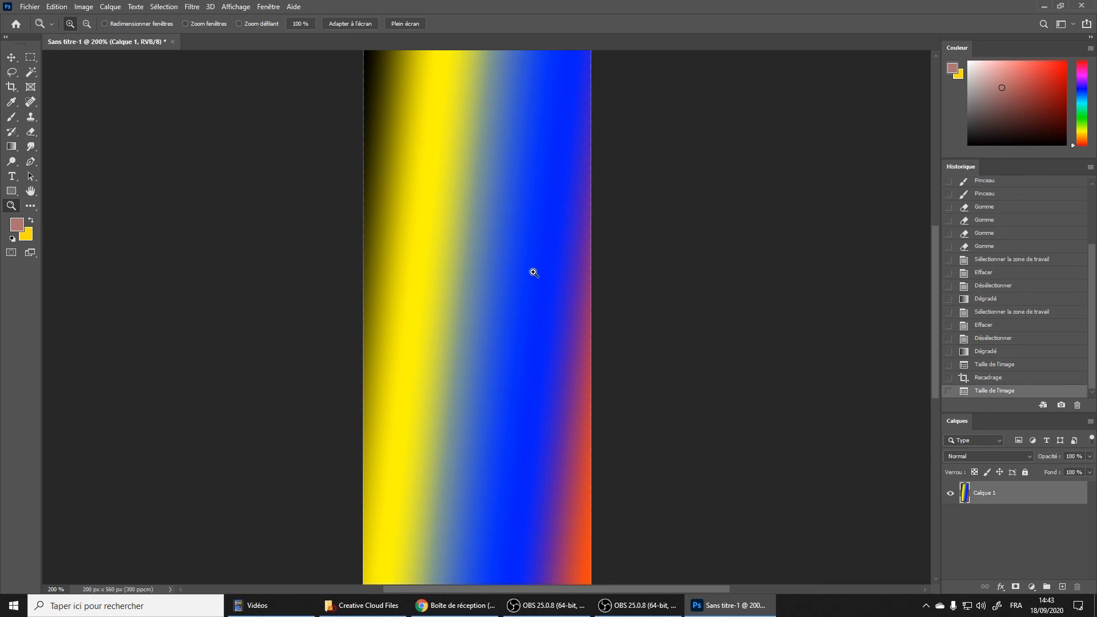
Revert to the Dégradé history state, restoring the 1920 × 1080 gradient, and view it at 100%
right_click(506, 266)
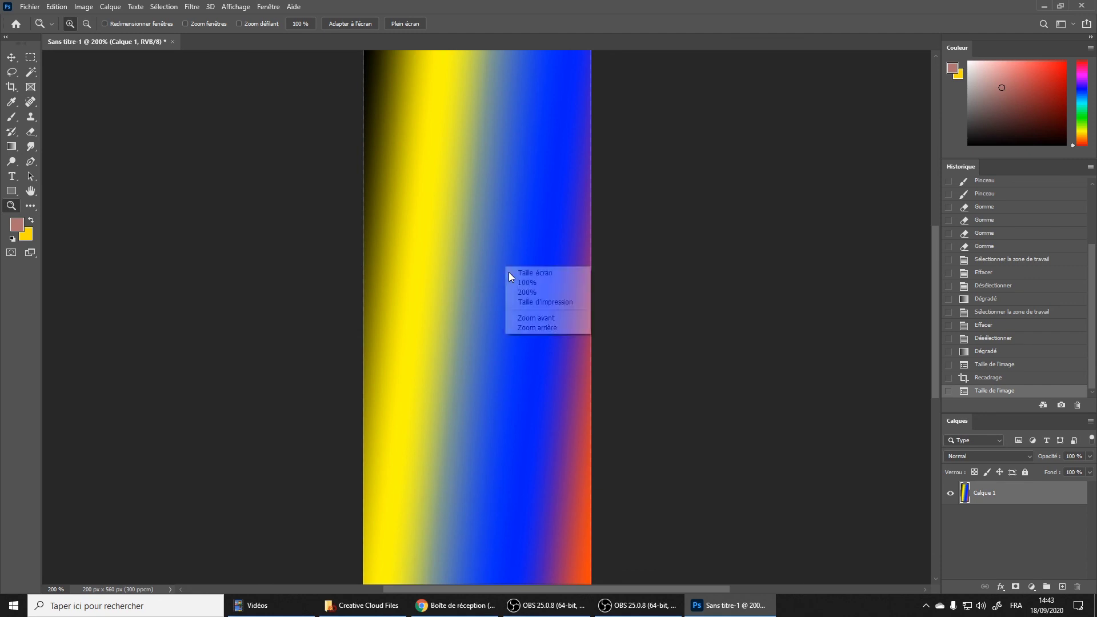
left_click(537, 324)
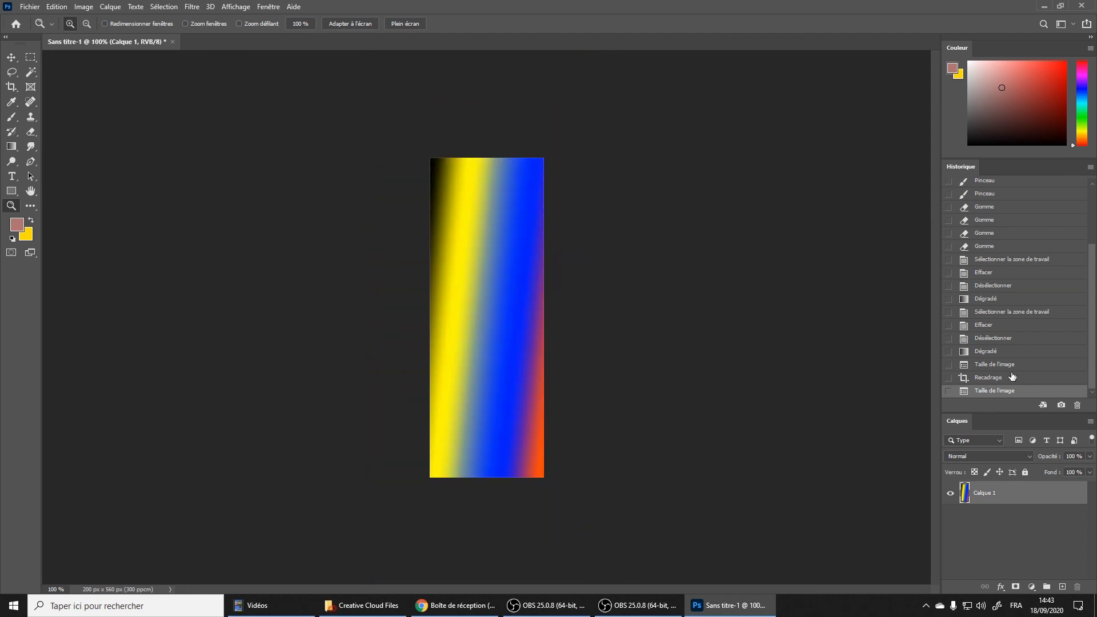
left_click(1004, 365)
left_click(1004, 351)
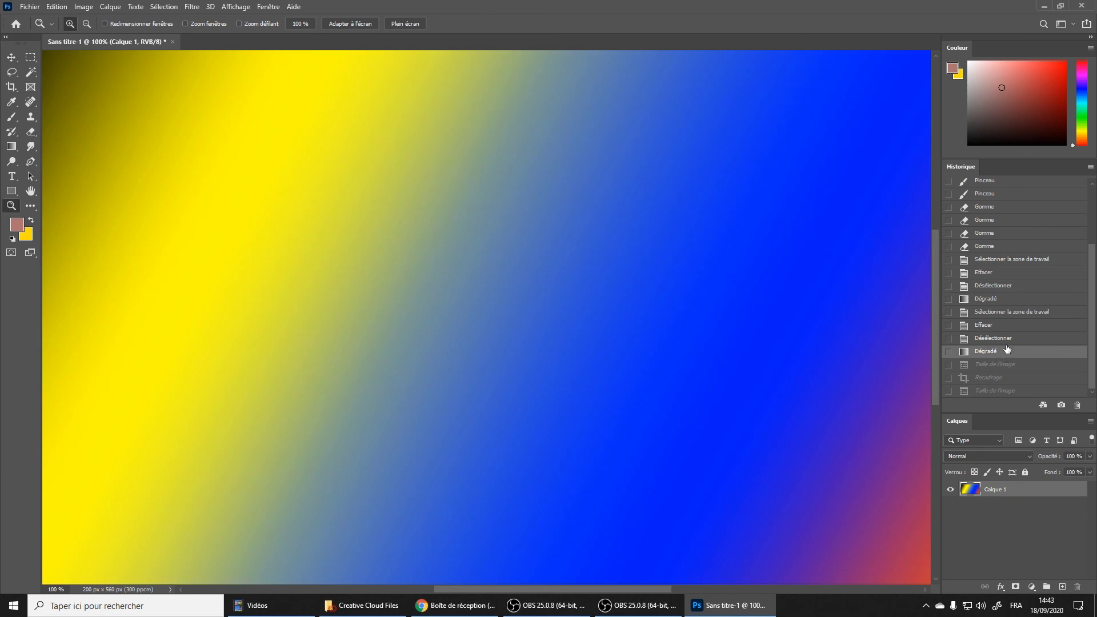
right_click(647, 280)
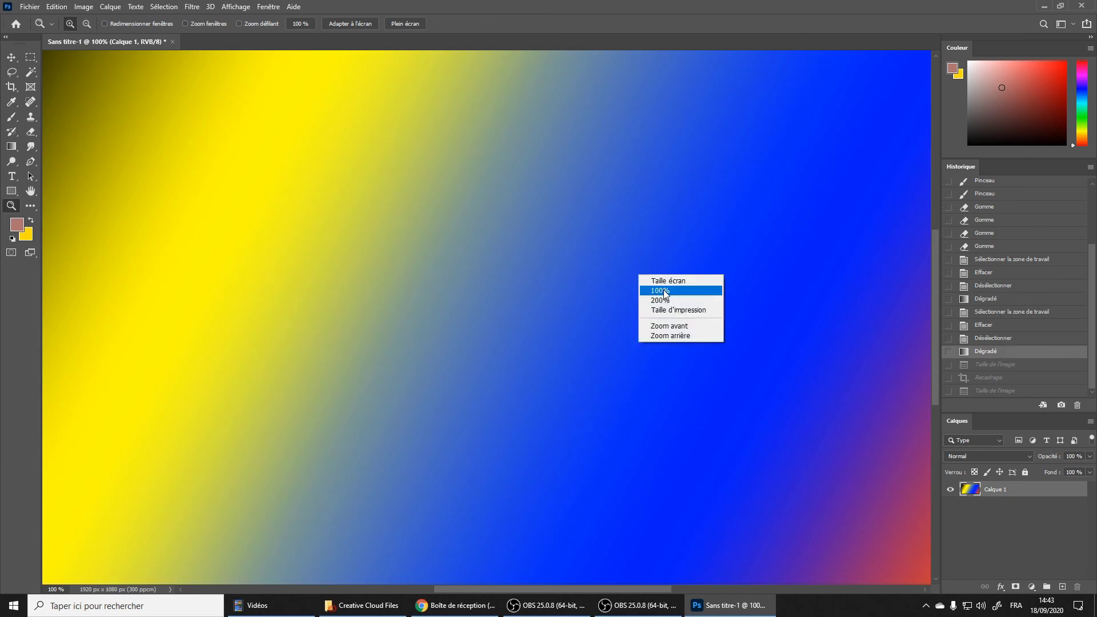
left_click(665, 290)
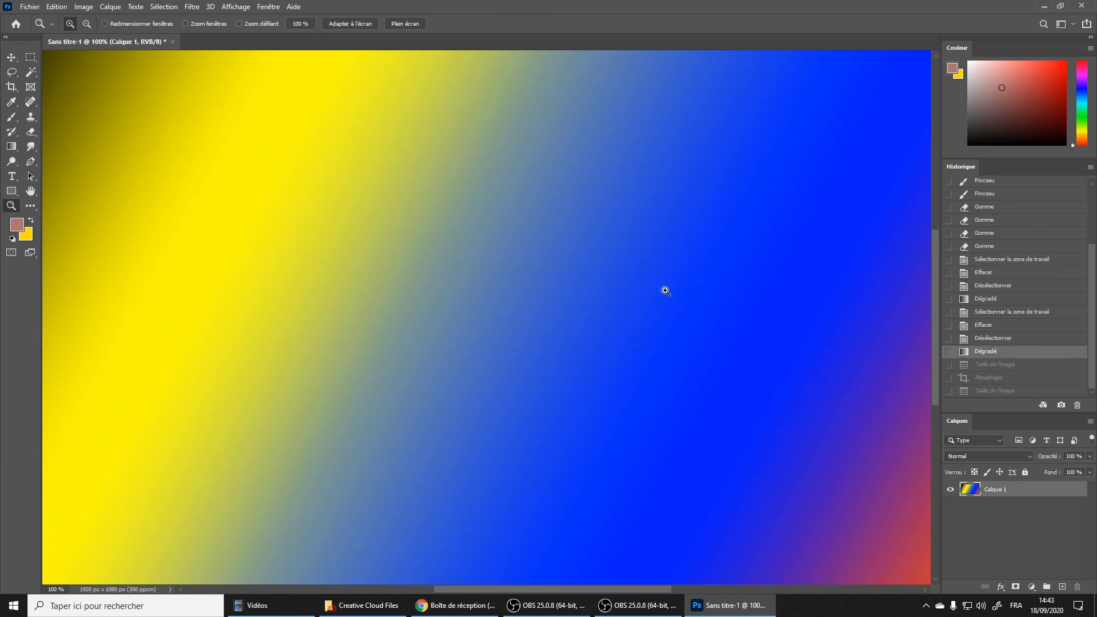